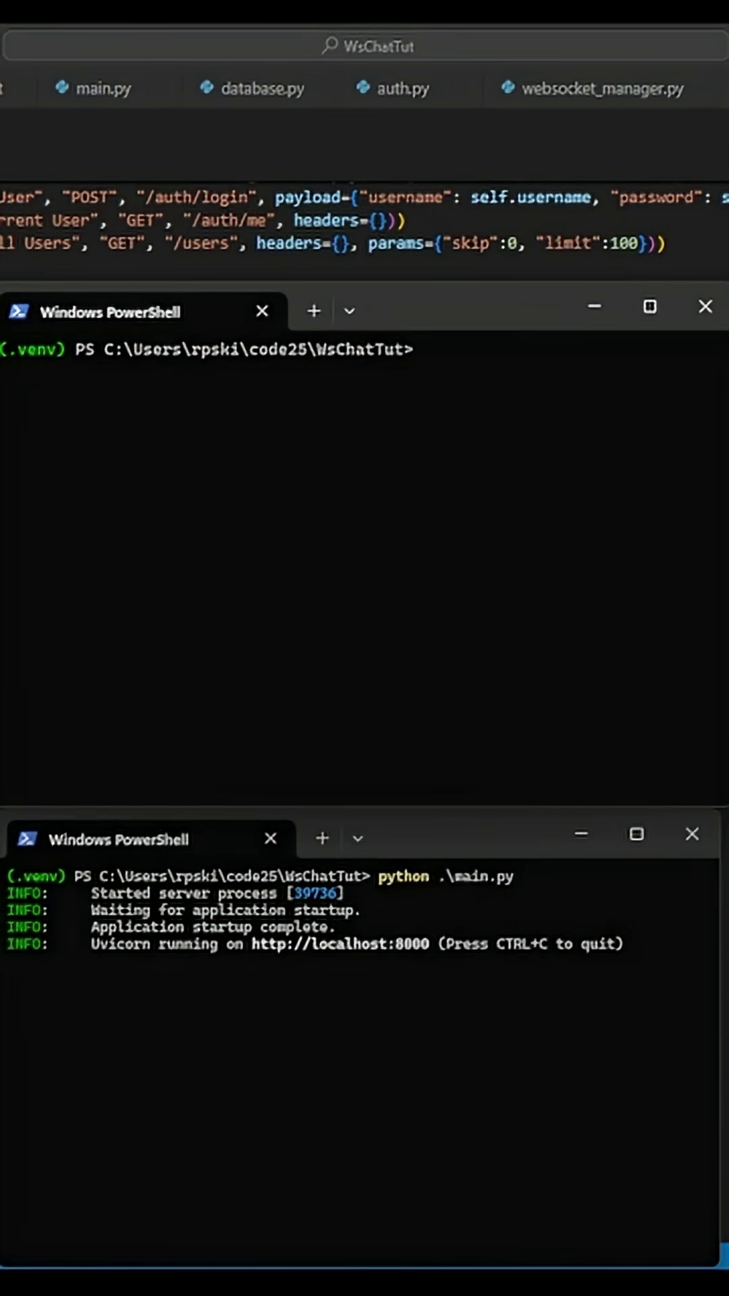
Clear the upper PowerShell terminal with cls while the server keeps running below
click(626, 499)
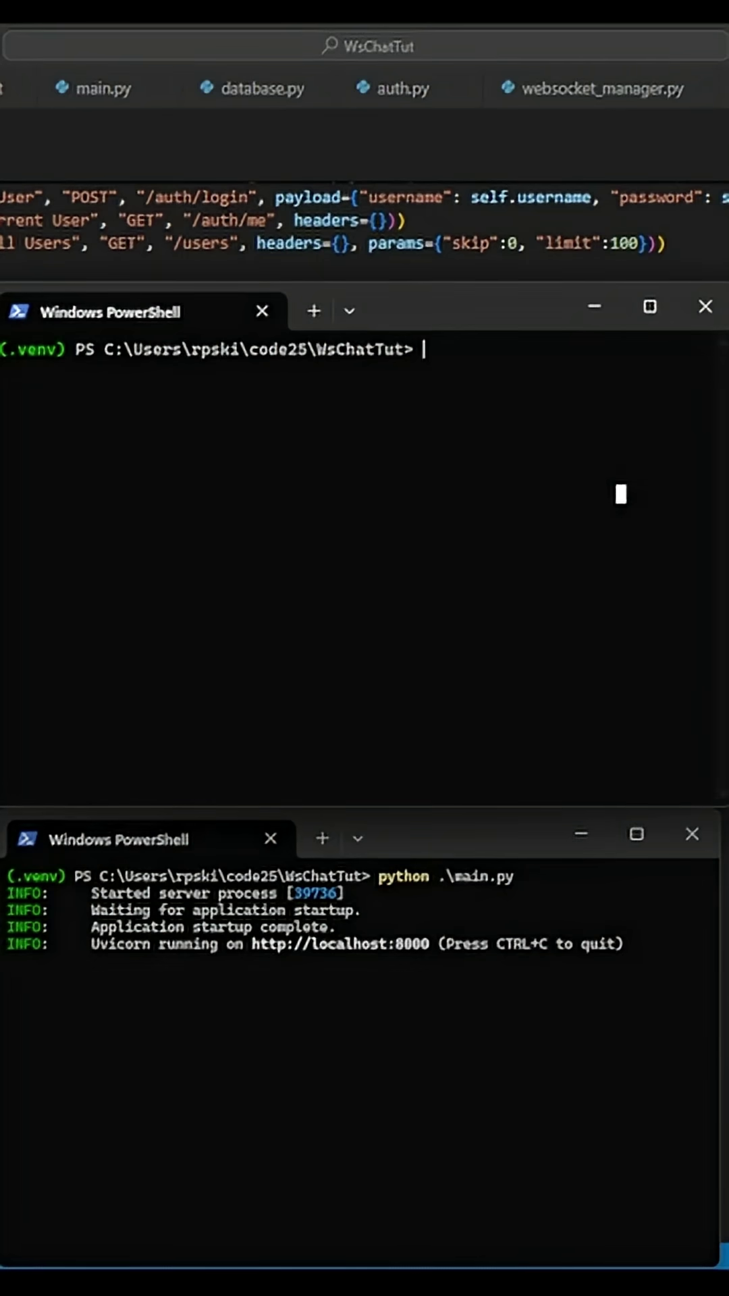
text(cls)
key(Return)
text(python .	.py)
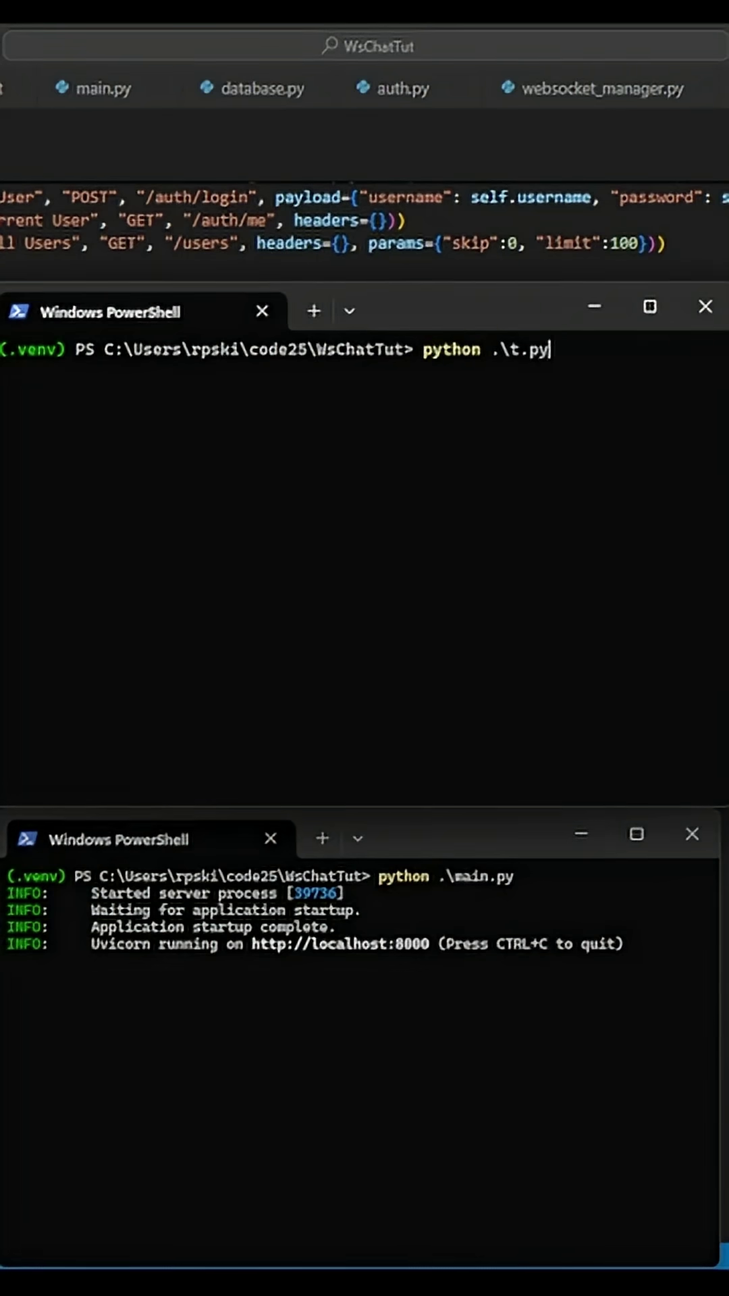
Run python .\t.py so the demo registers a test user as user id 1
key(Return)
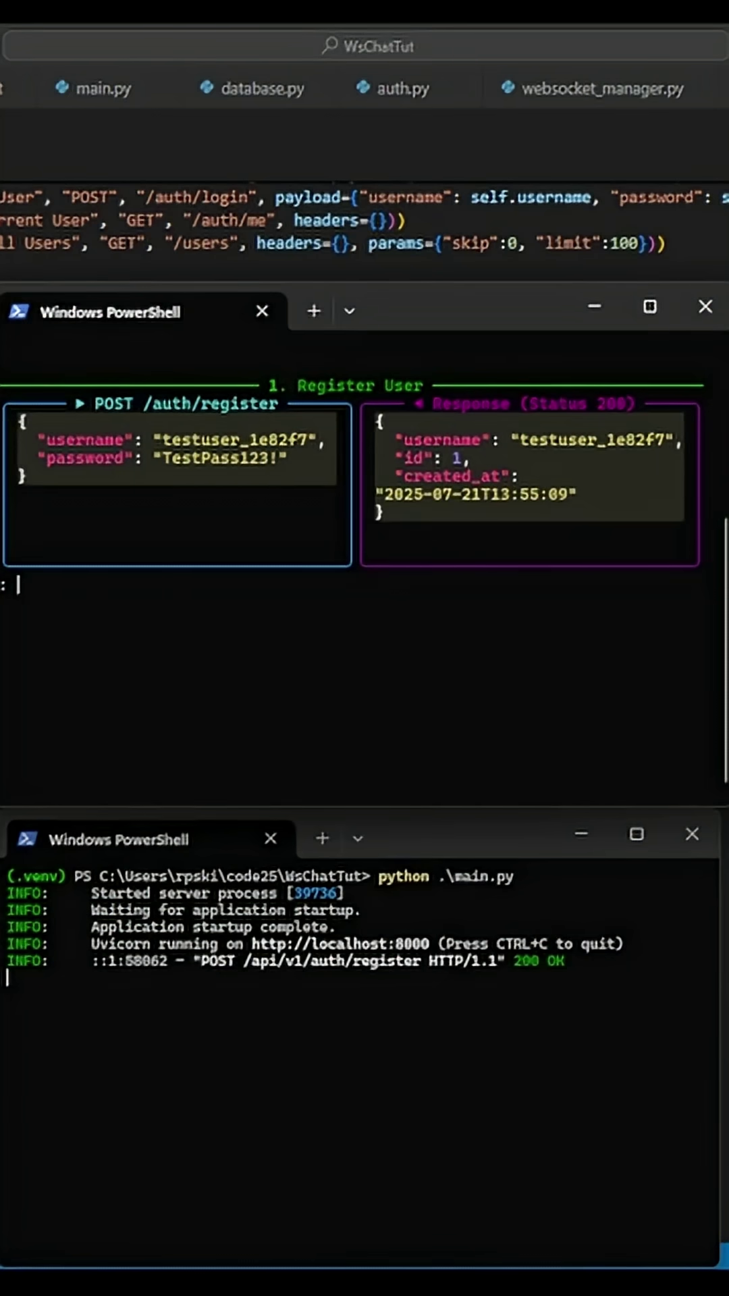
Advance through Login User to get a bearer token, then on to Get Current User
key(Return)
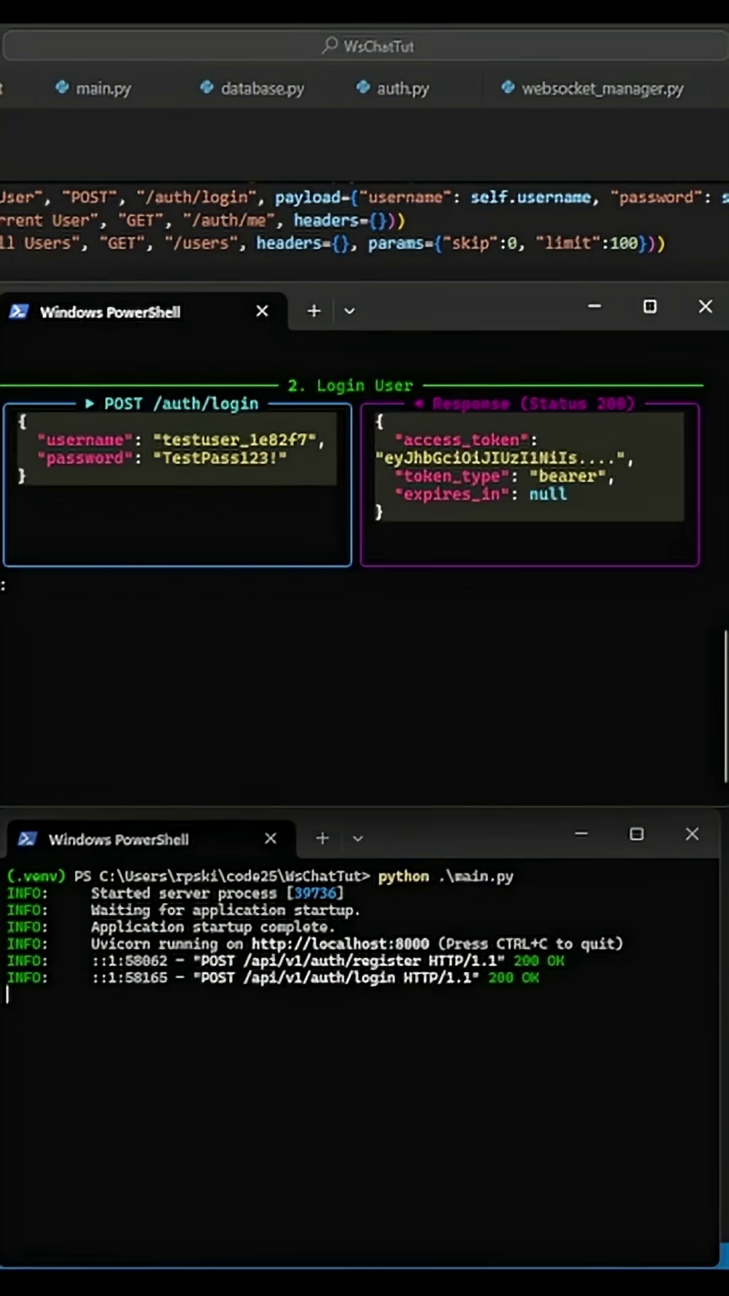
key(Return)
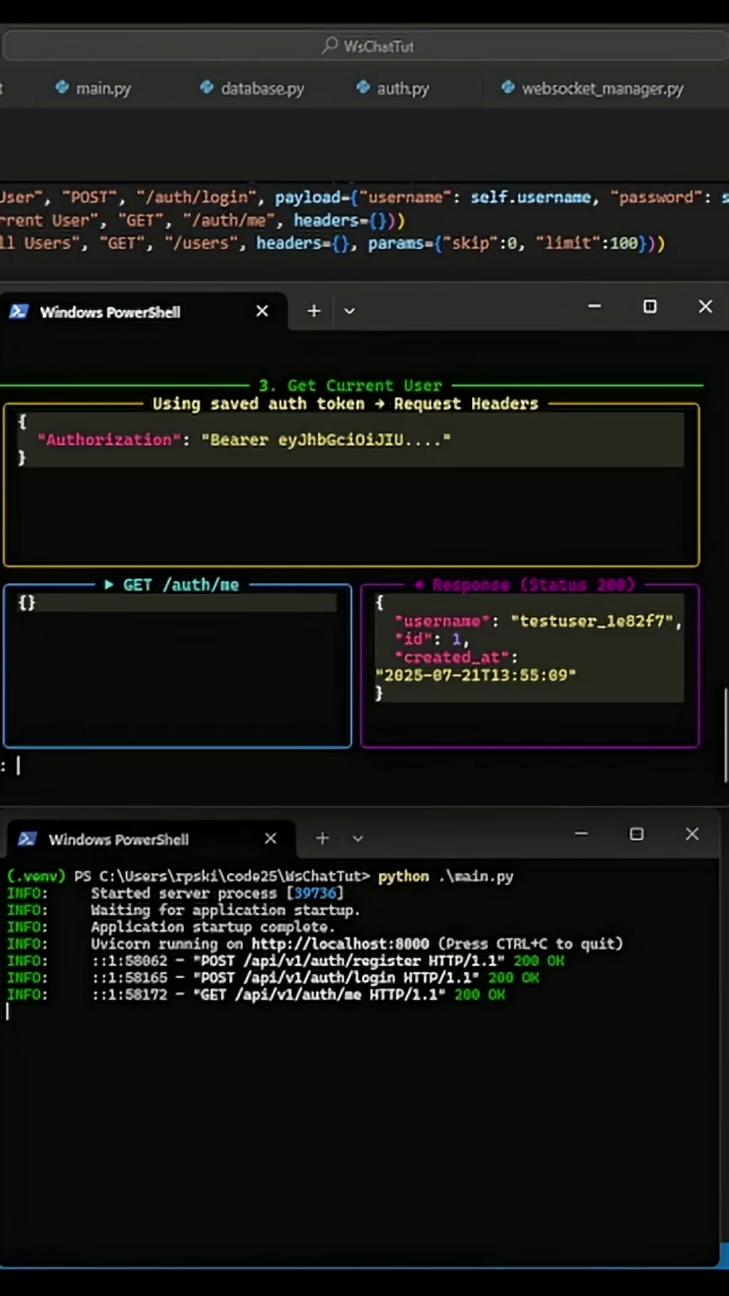
Send GET /users, returning one user, and let the script exit to the prompt
key(Return)
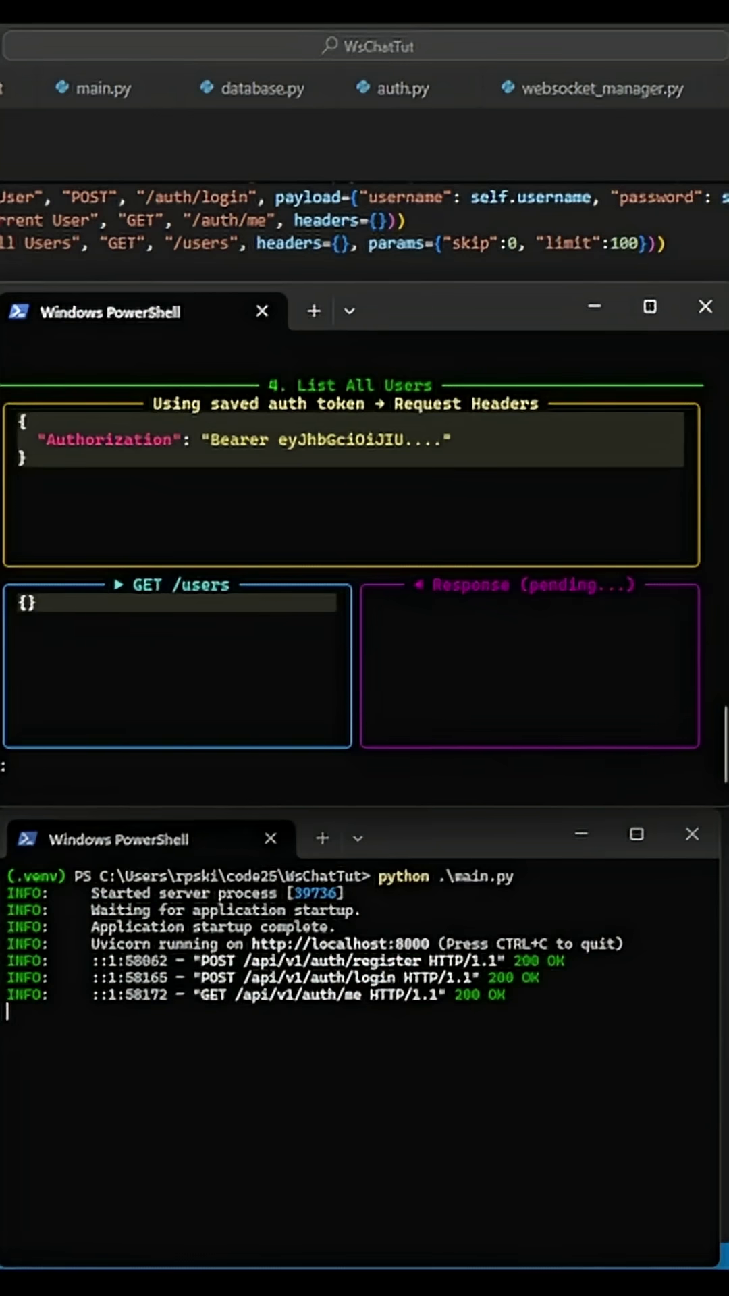
key(Return)
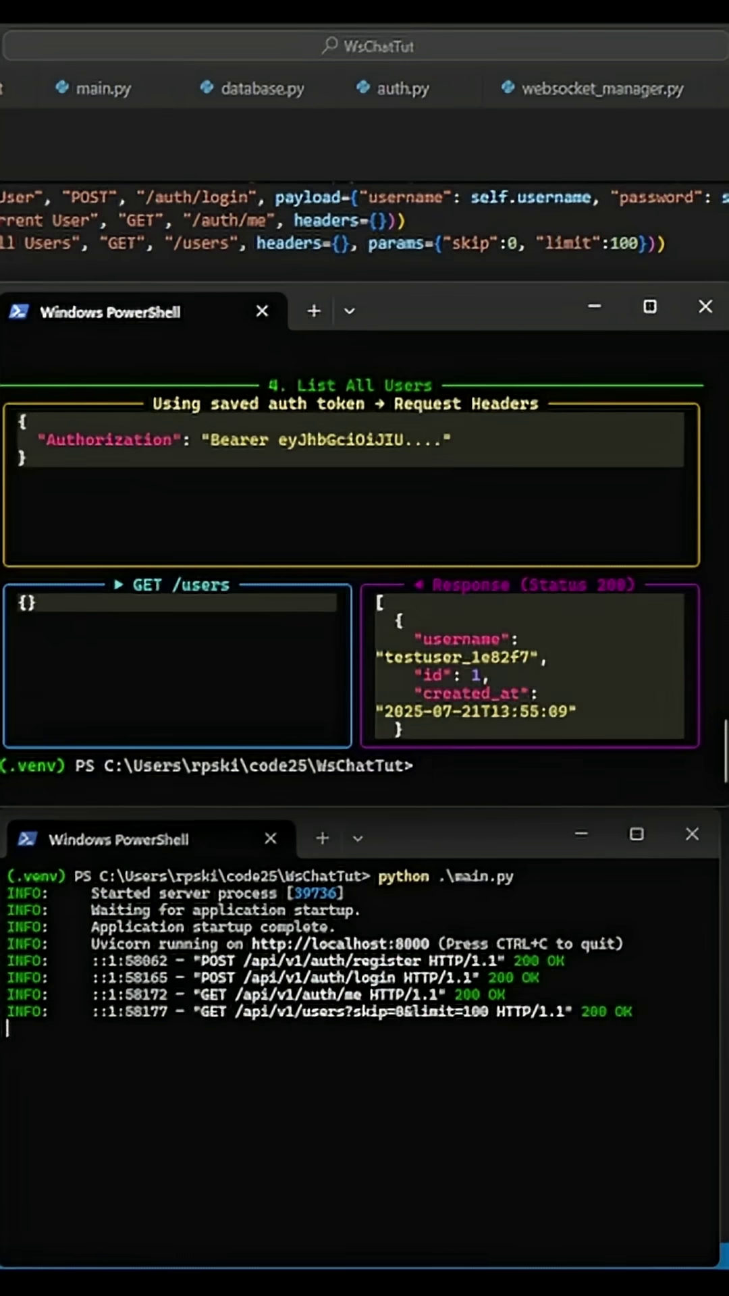